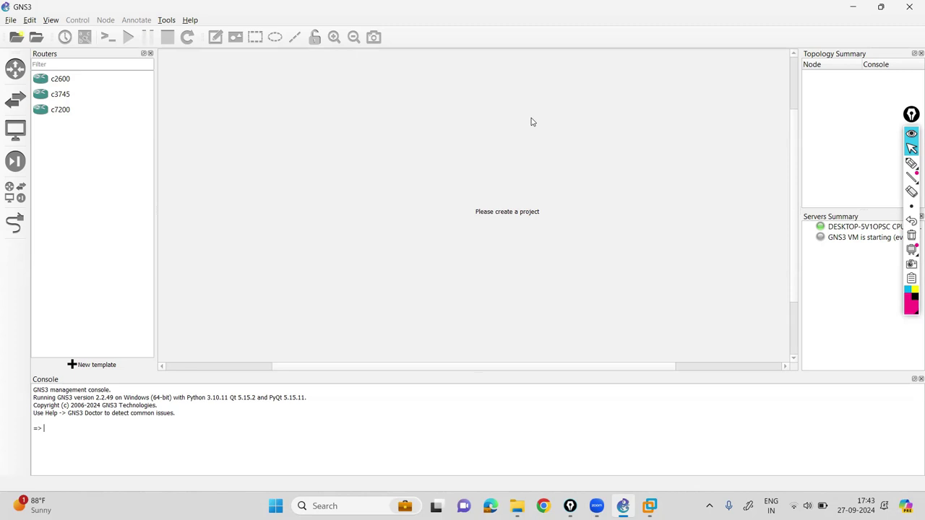
Step: Review the nine router image files in the GNS3 IOS folder, then return to GNS3
{"action": "key", "text": "alt+Tab"}
{"action": "key", "text": "alt+Tab"}
{"action": "key", "text": "alt+Tab"}
{"action": "key", "text": "alt+Tab"}
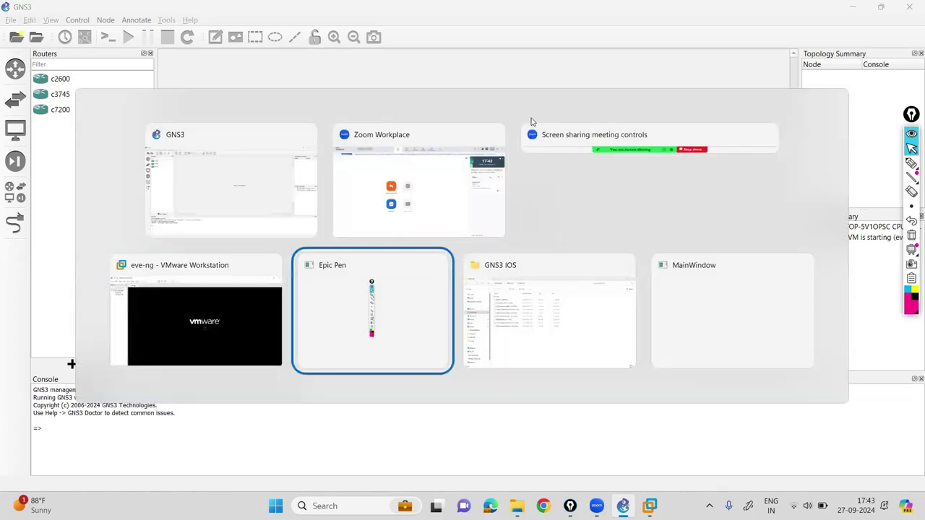
{"action": "key", "text": "alt+Tab"}
{"action": "left_click_drag", "start_coordinate": [342, 330], "coordinate": [334, 107]}
{"action": "left_click", "coordinate": [291, 281]}
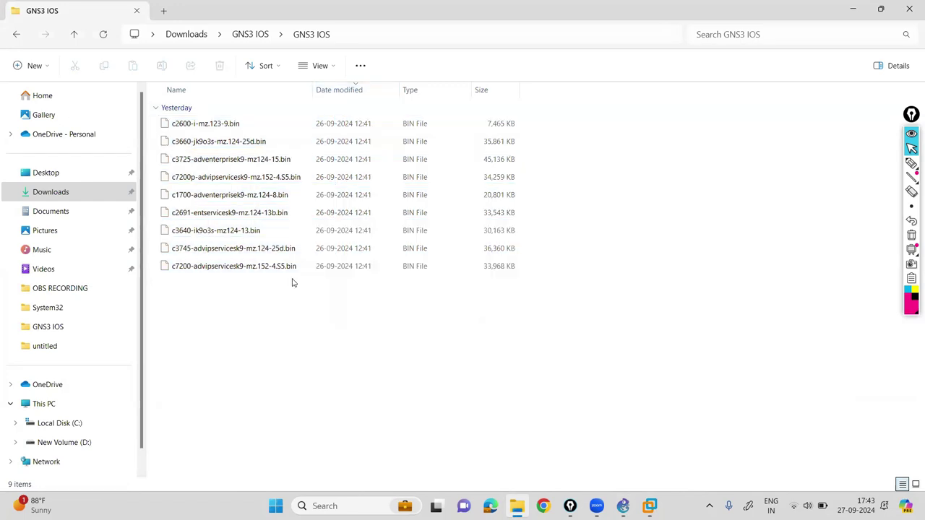
{"action": "left_click_drag", "start_coordinate": [230, 292], "coordinate": [247, 109]}
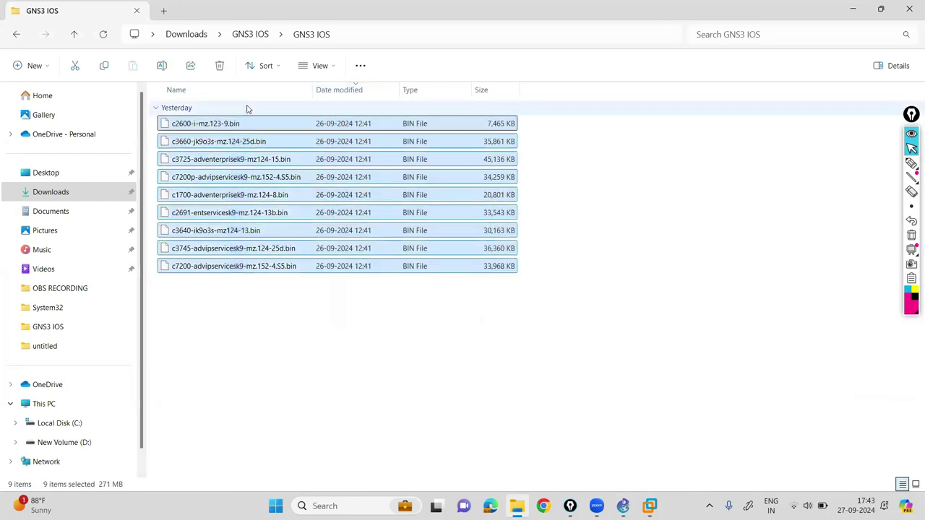
{"action": "left_click", "coordinate": [249, 311]}
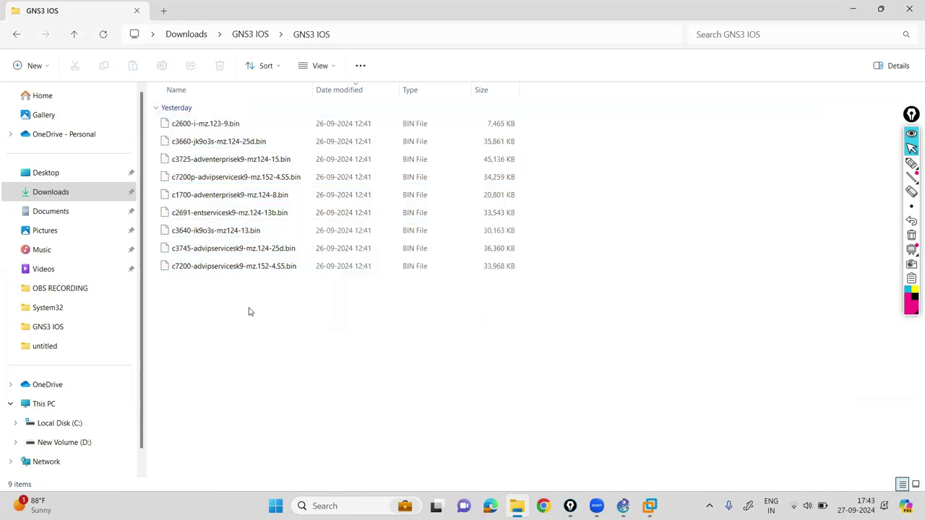
{"action": "key", "text": "alt+Tab"}
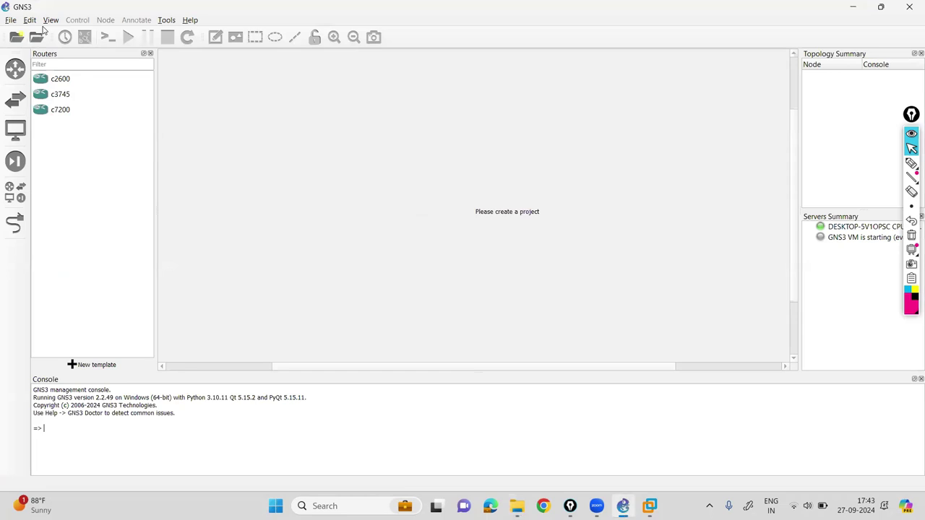
Step: Open Preferences on Dynamips > IOS routers and inspect the c7200 template
{"action": "left_click", "coordinate": [30, 21]}
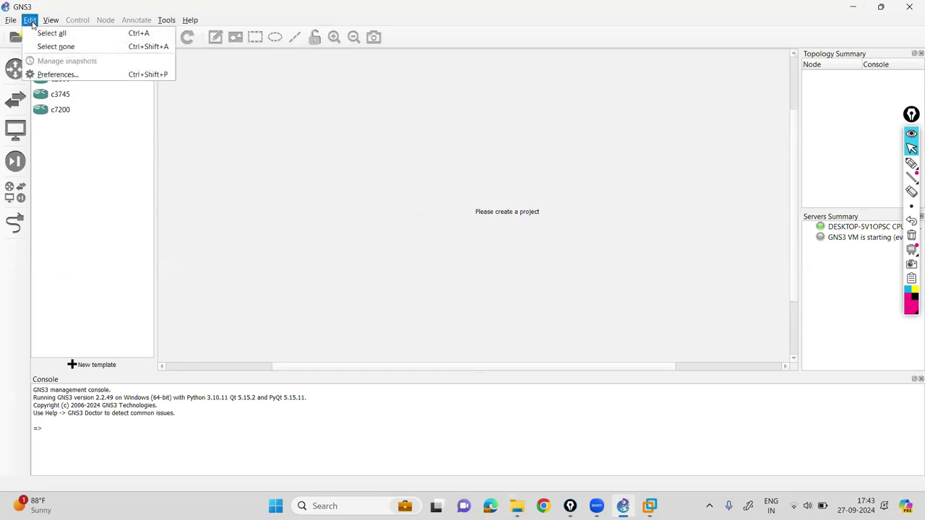
{"action": "left_click", "coordinate": [58, 74]}
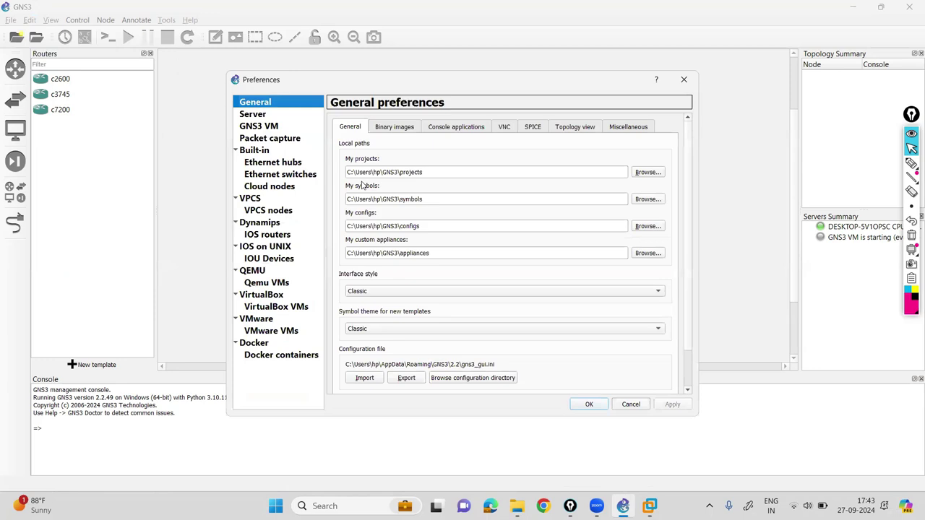
{"action": "left_click", "coordinate": [264, 236]}
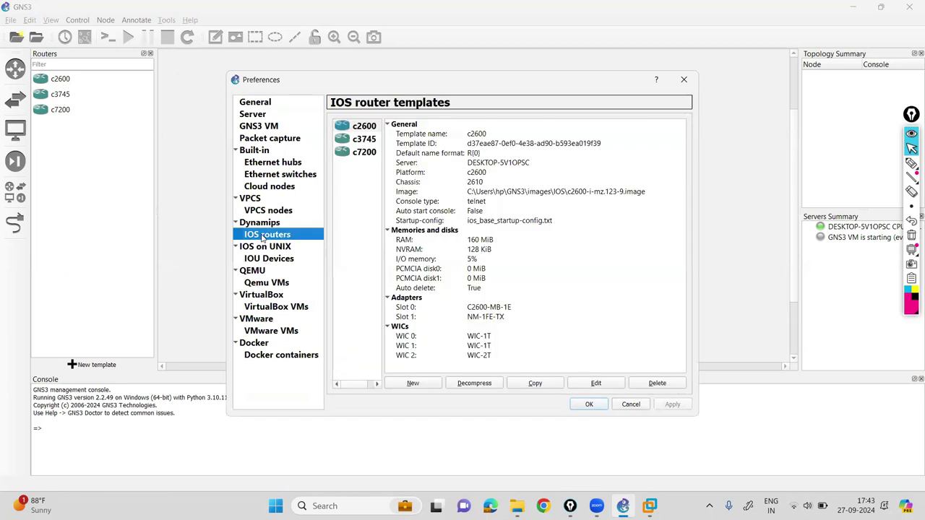
{"action": "left_click_drag", "start_coordinate": [357, 171], "coordinate": [364, 127]}
{"action": "left_click", "coordinate": [364, 152]}
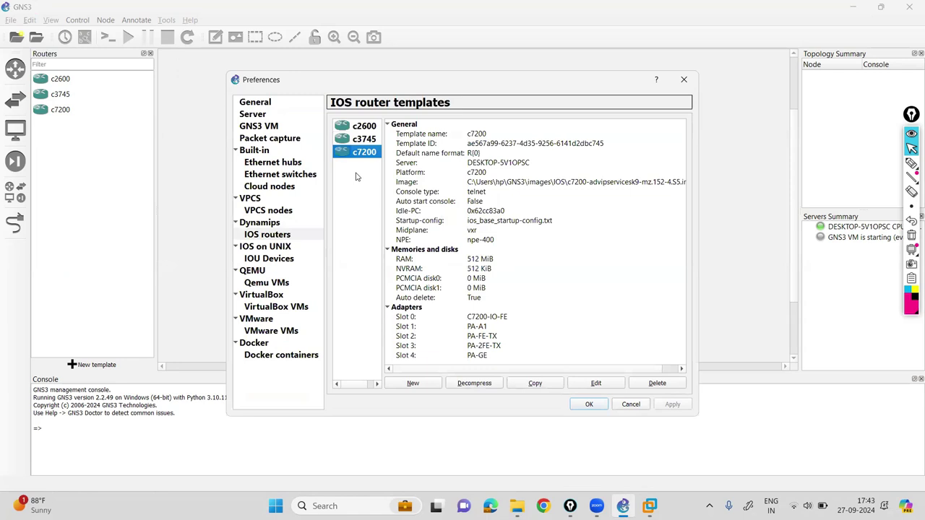
{"action": "left_click", "coordinate": [356, 176]}
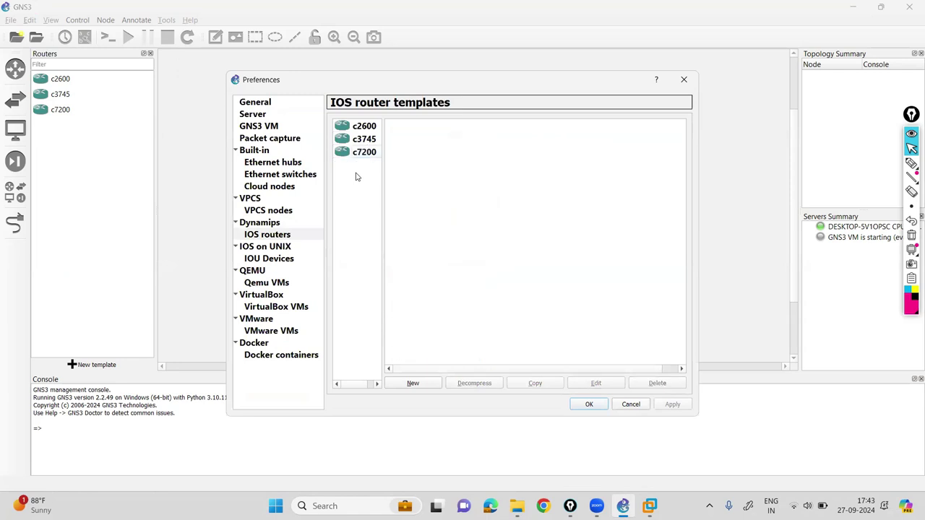
Step: Start a new IOS router template on the local server and browse for an image
{"action": "left_click", "coordinate": [412, 384]}
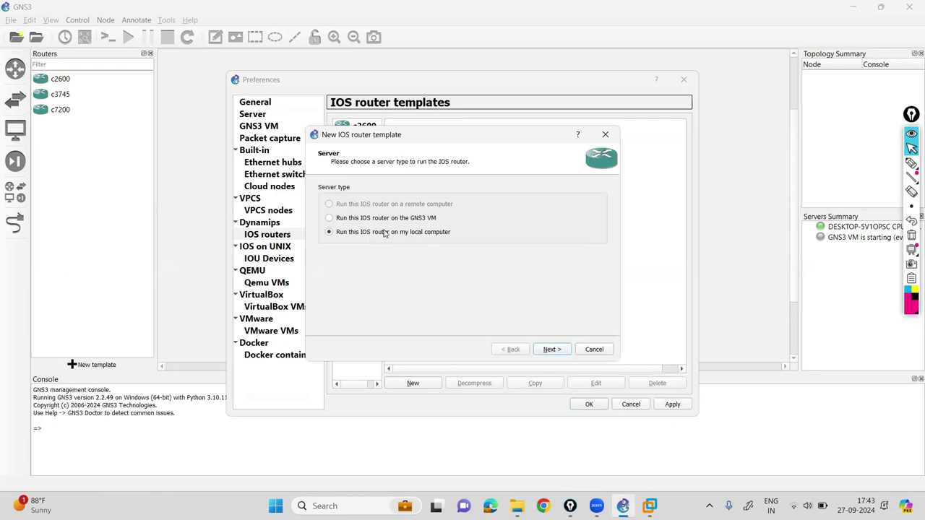
{"action": "left_click", "coordinate": [555, 349]}
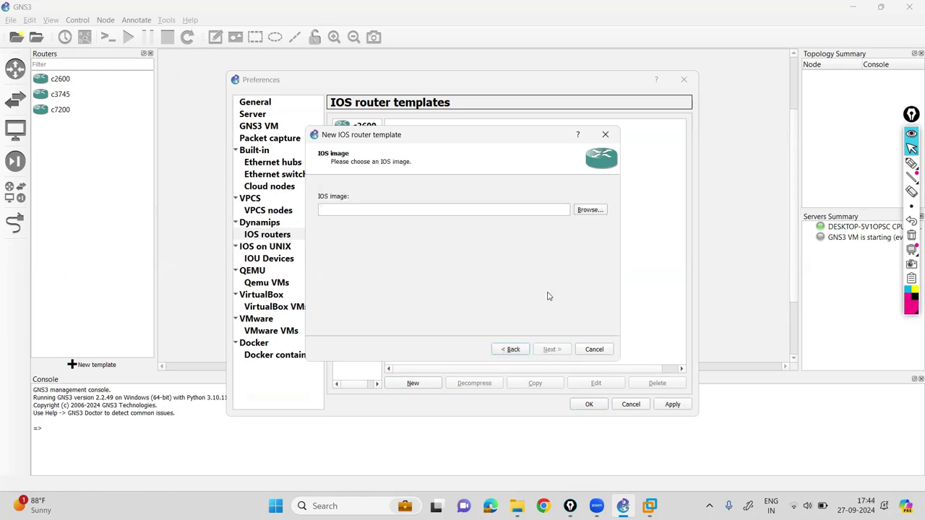
{"action": "left_click", "coordinate": [591, 211]}
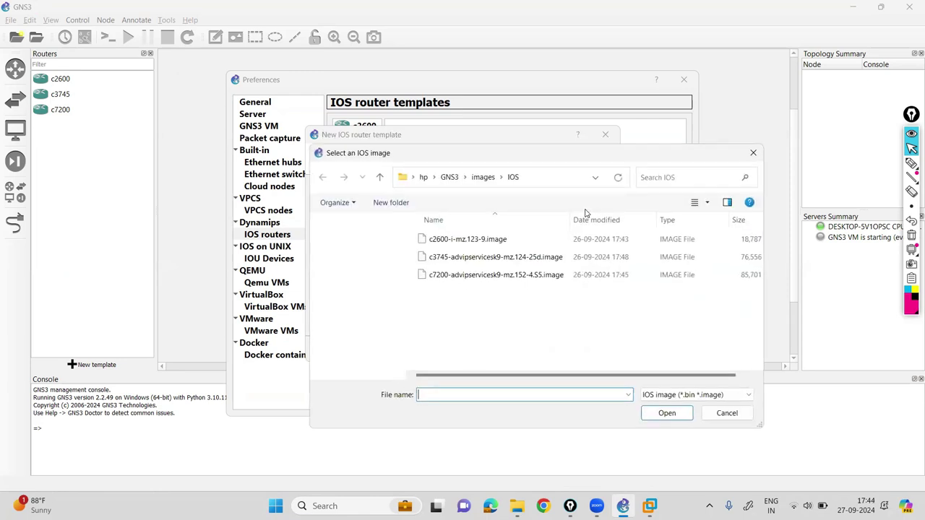
Step: From Downloads > GNS3 IOS, choose the c3725-adventerprisek9-mz124-15.bin image
{"action": "left_click", "coordinate": [483, 177]}
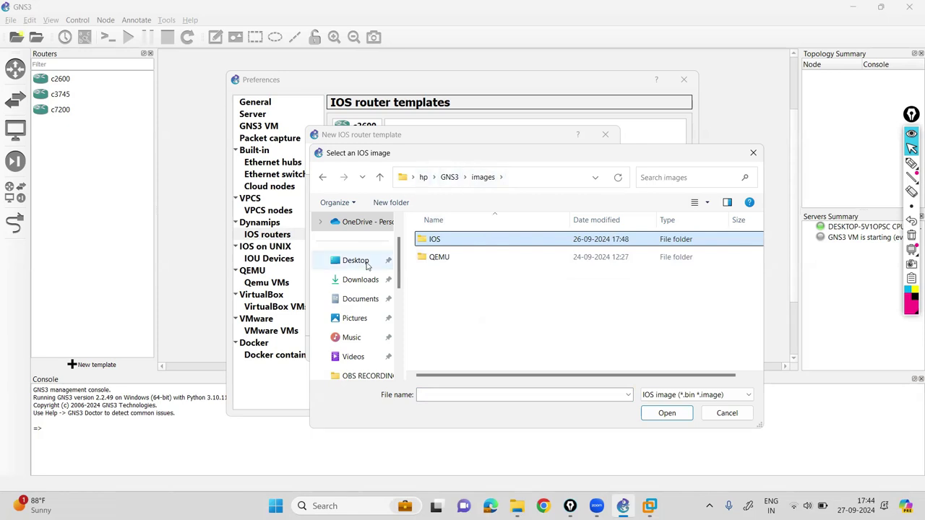
{"action": "left_click", "coordinate": [365, 281]}
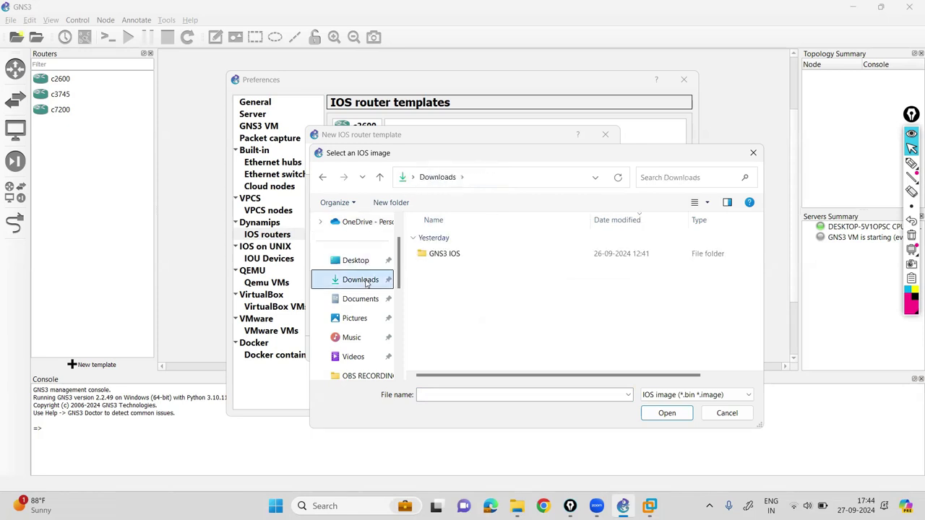
{"action": "double_click", "coordinate": [454, 260]}
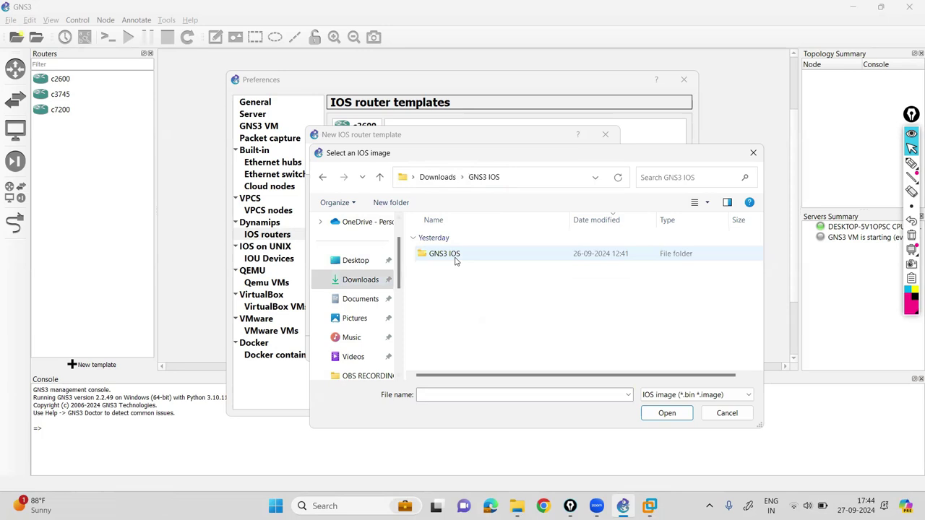
{"action": "double_click", "coordinate": [456, 259]}
{"action": "scroll", "coordinate": [466, 258], "scroll_direction": "down", "scroll_amount": 1}
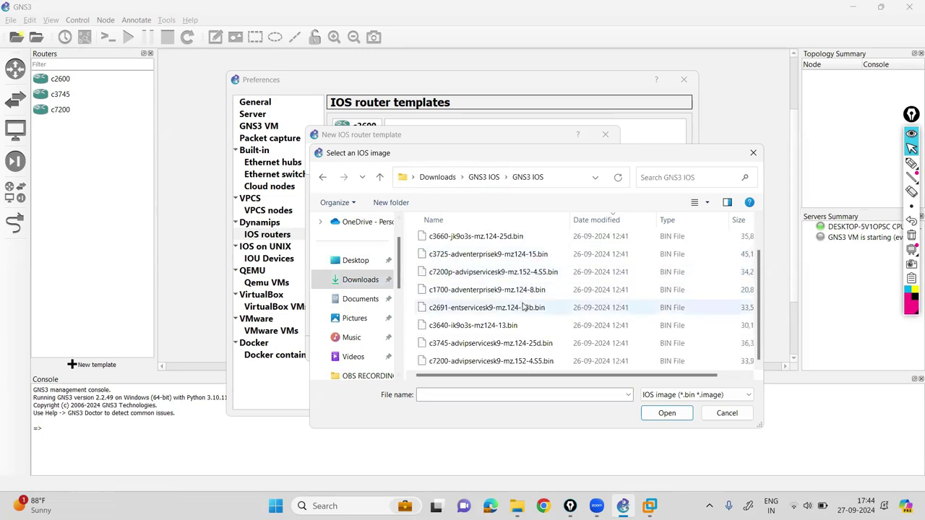
{"action": "double_click", "coordinate": [492, 272]}
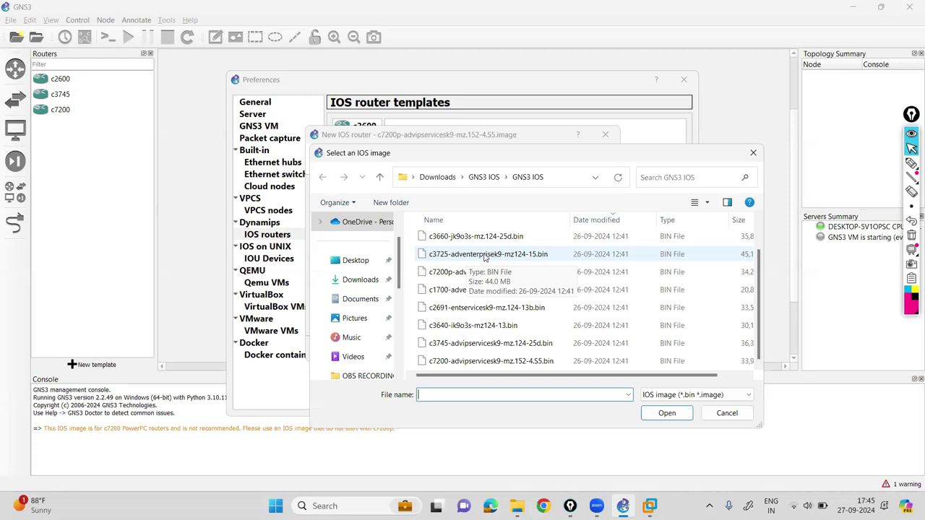
{"action": "left_click", "coordinate": [489, 255]}
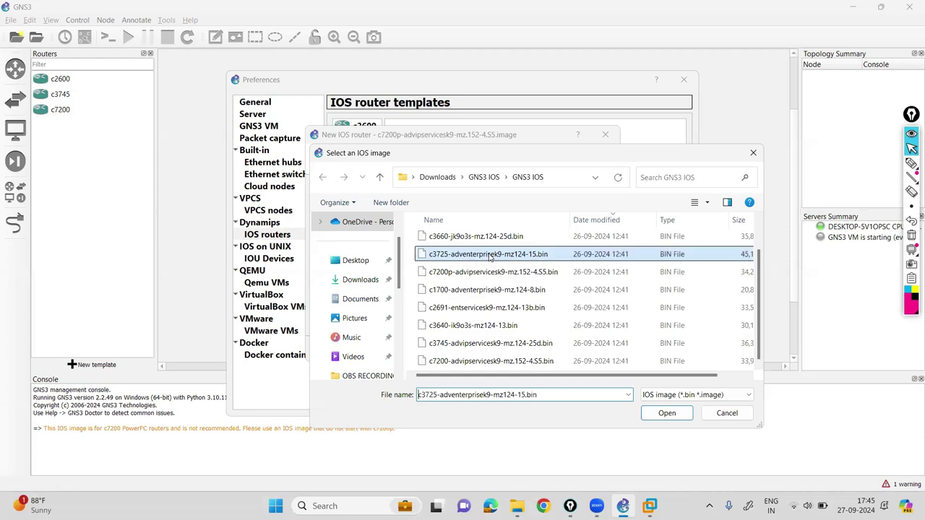
{"action": "left_click", "coordinate": [672, 419]}
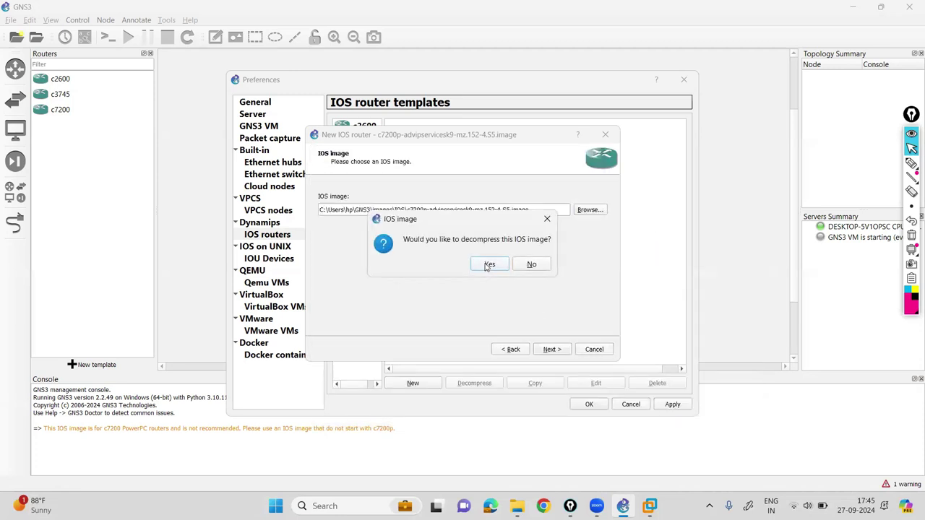
Step: Decompress the image, keep name and platform c3725, and reach the 128 MiB memory page
{"action": "left_click", "coordinate": [490, 264]}
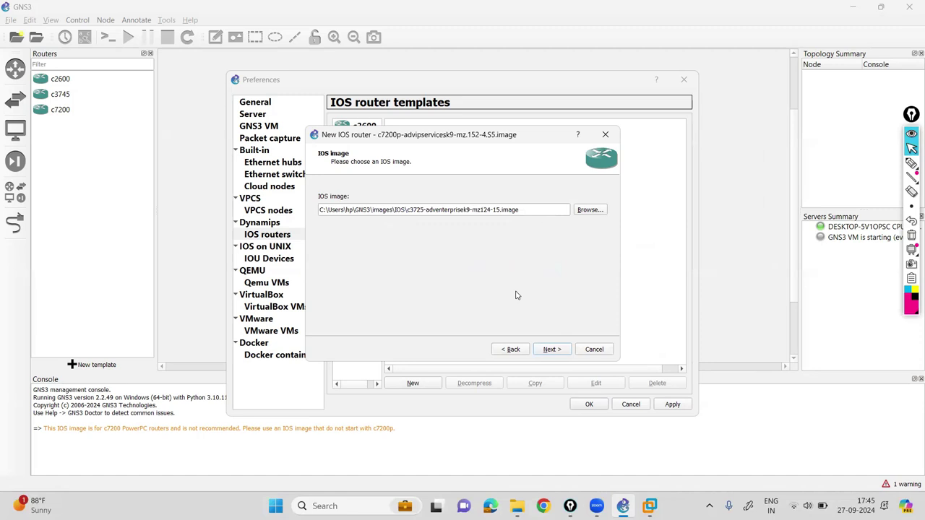
{"action": "left_click", "coordinate": [550, 349]}
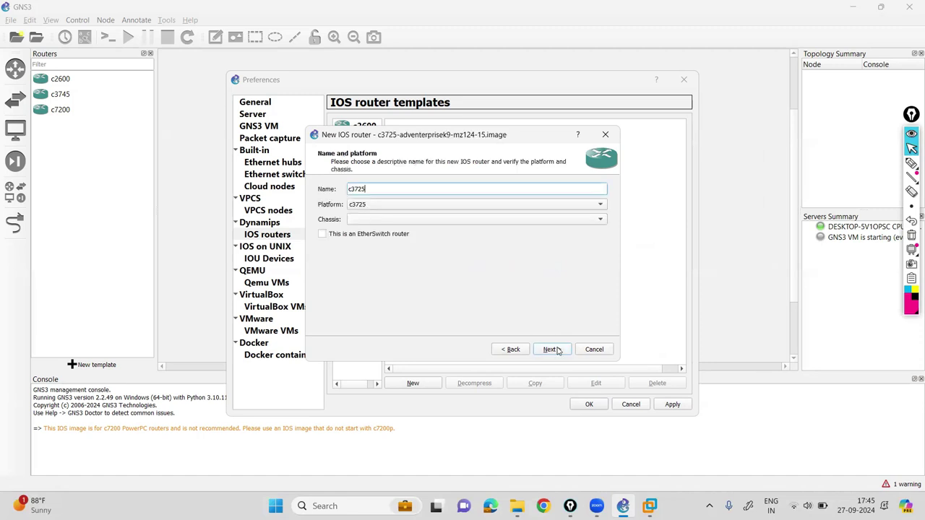
{"action": "double_click", "coordinate": [383, 189]}
{"action": "left_click", "coordinate": [431, 190]}
{"action": "left_click", "coordinate": [552, 349]}
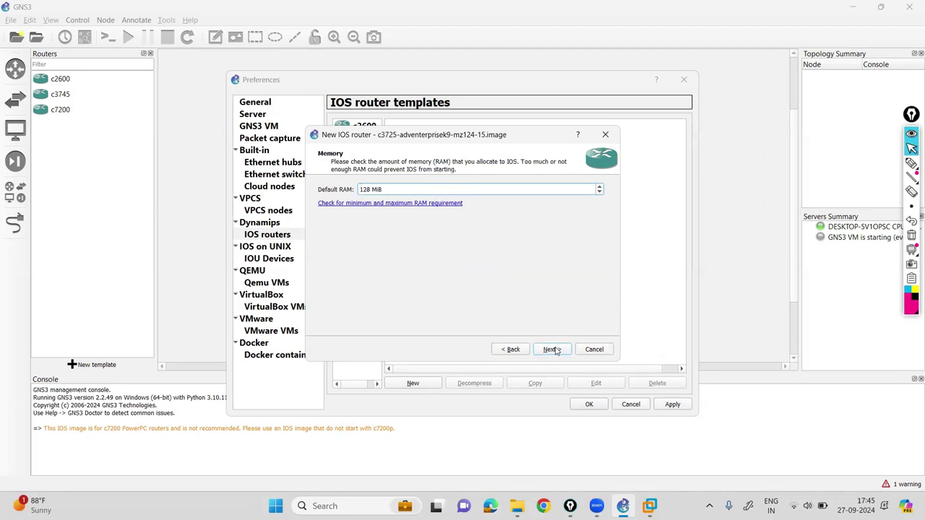
Step: Keep 128 MiB RAM and put NM-1FE-TX adapters in slots 1 and 2
{"action": "left_click", "coordinate": [553, 350]}
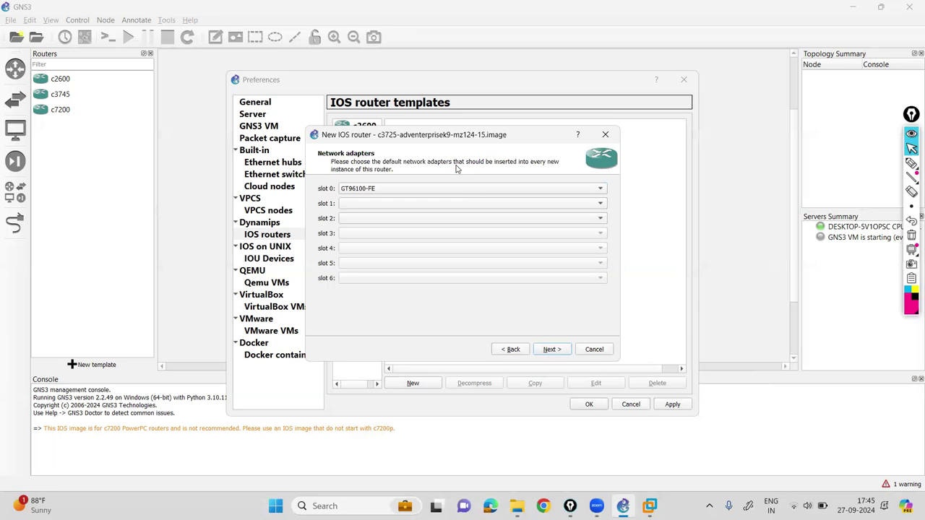
{"action": "left_click", "coordinate": [445, 205]}
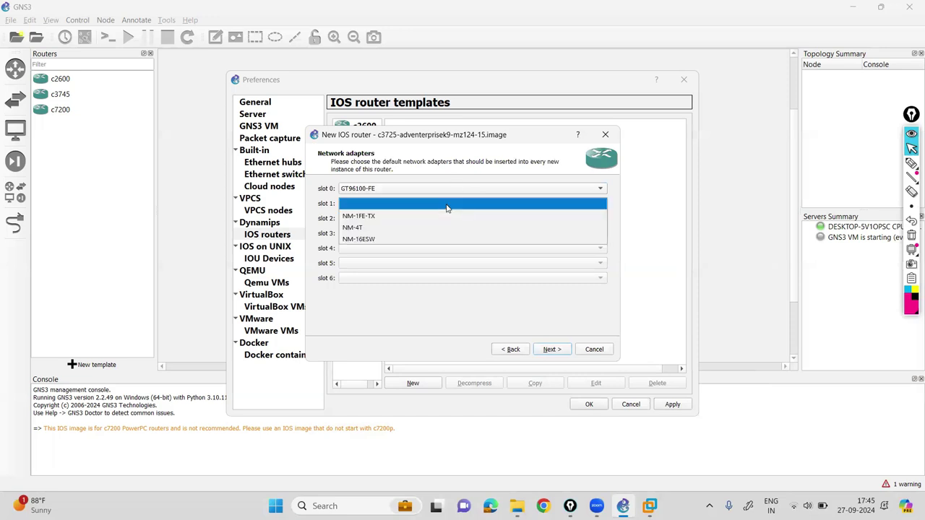
{"action": "left_click", "coordinate": [438, 217]}
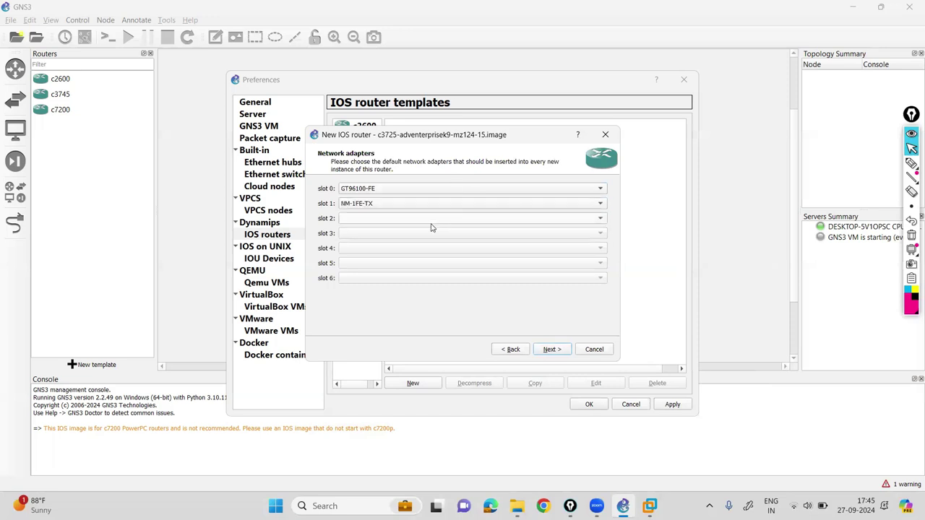
{"action": "left_click", "coordinate": [428, 220]}
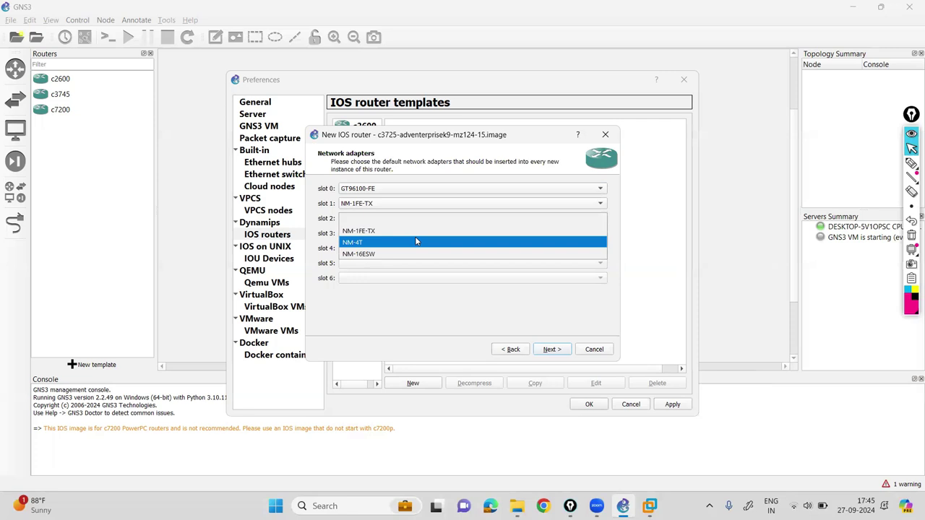
{"action": "left_click", "coordinate": [420, 233]}
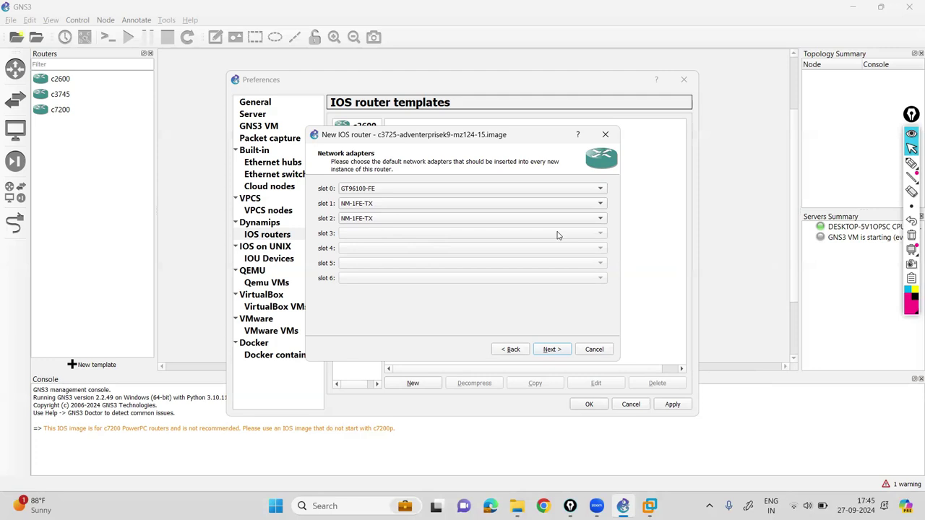
{"action": "left_click", "coordinate": [551, 351]}
Step: Set wic 0 and wic 1 to WIC-1T and wic 2 to WIC-2T
{"action": "left_click", "coordinate": [390, 189]}
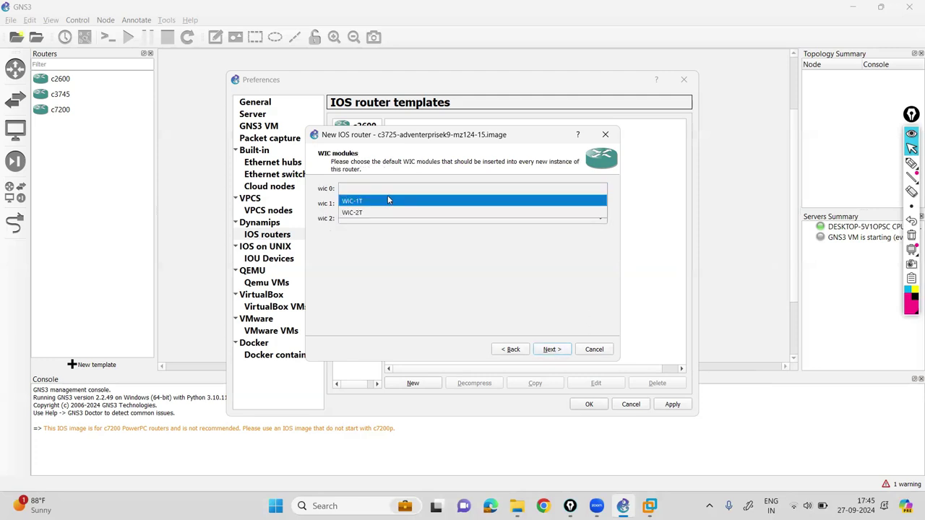
{"action": "left_click", "coordinate": [387, 201]}
{"action": "left_click", "coordinate": [388, 203]}
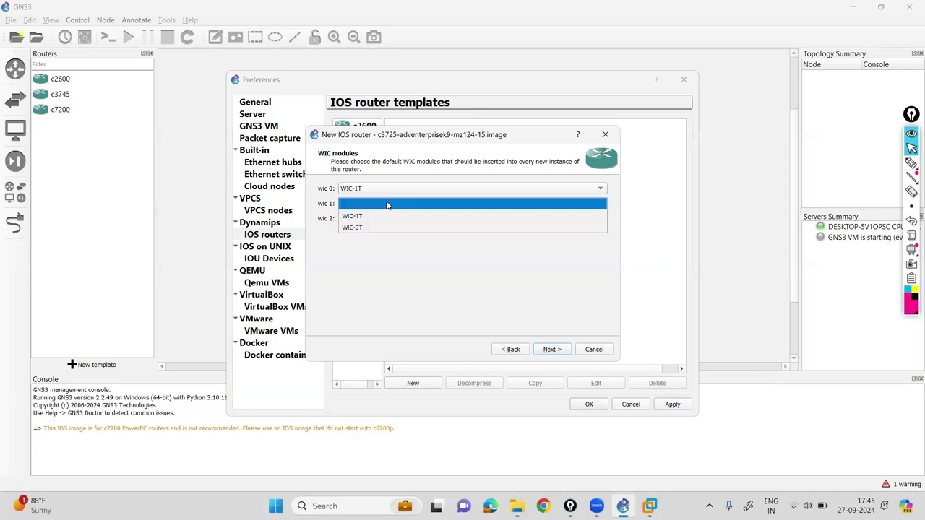
{"action": "left_click", "coordinate": [379, 216]}
{"action": "left_click", "coordinate": [372, 219]}
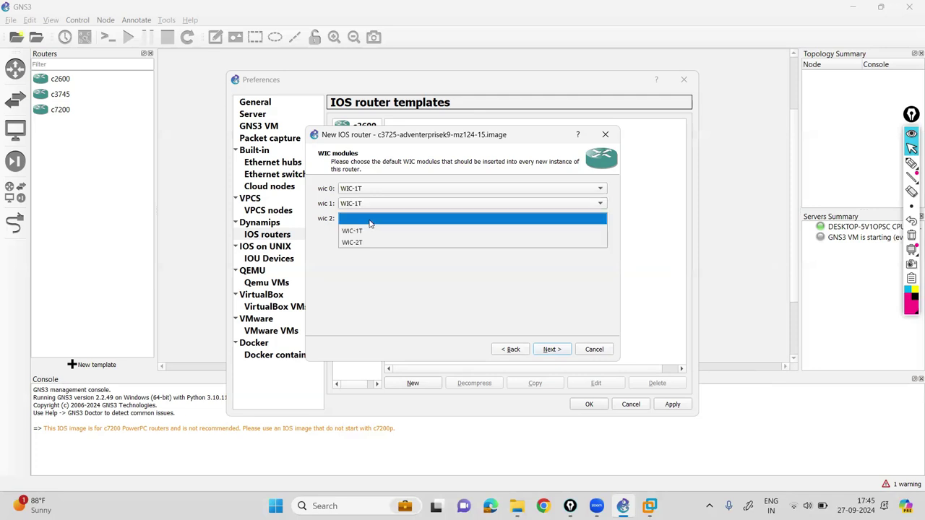
{"action": "left_click", "coordinate": [372, 242]}
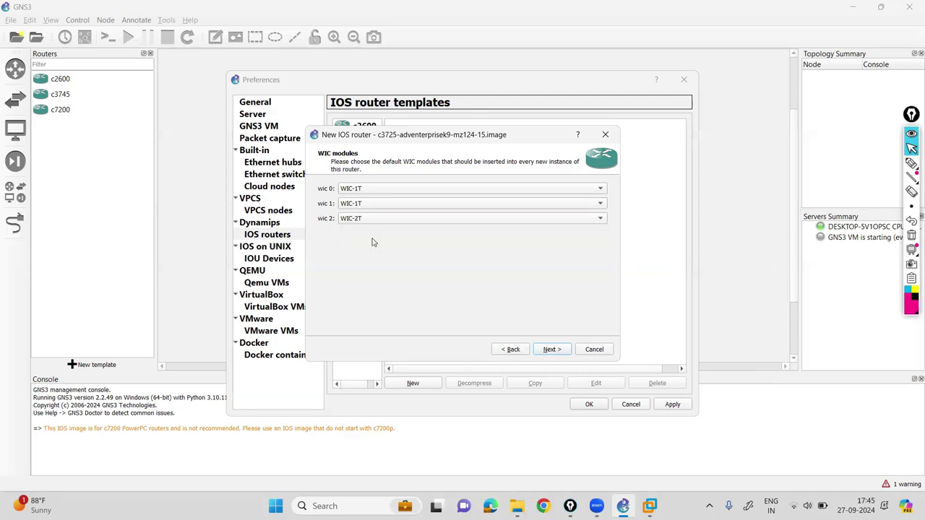
{"action": "left_click", "coordinate": [551, 349]}
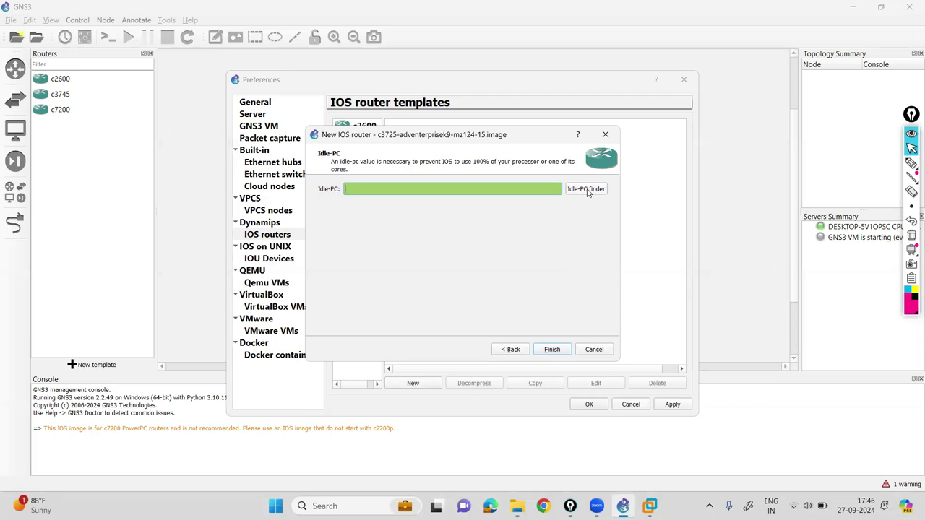
Step: Run the Idle-PC finder and accept the found value 0x60bf8ba0
{"action": "left_click", "coordinate": [587, 190]}
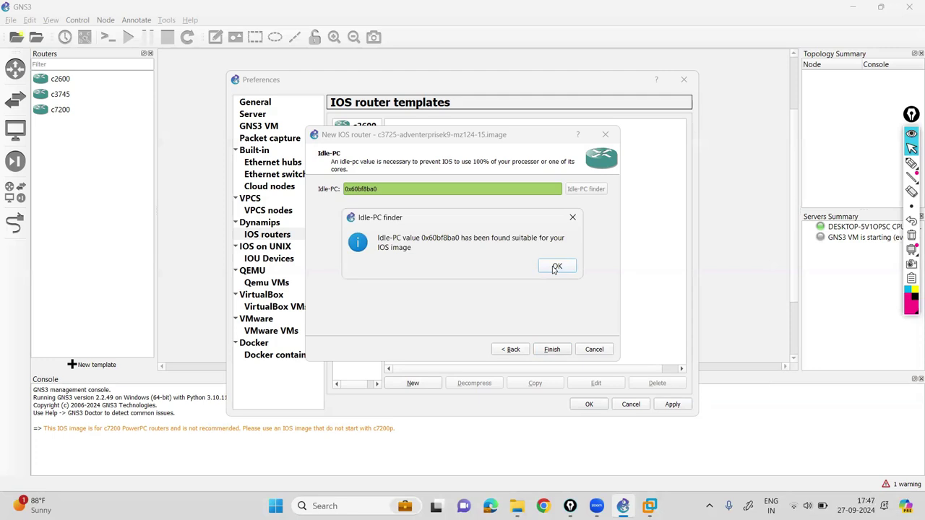
{"action": "left_click", "coordinate": [555, 268]}
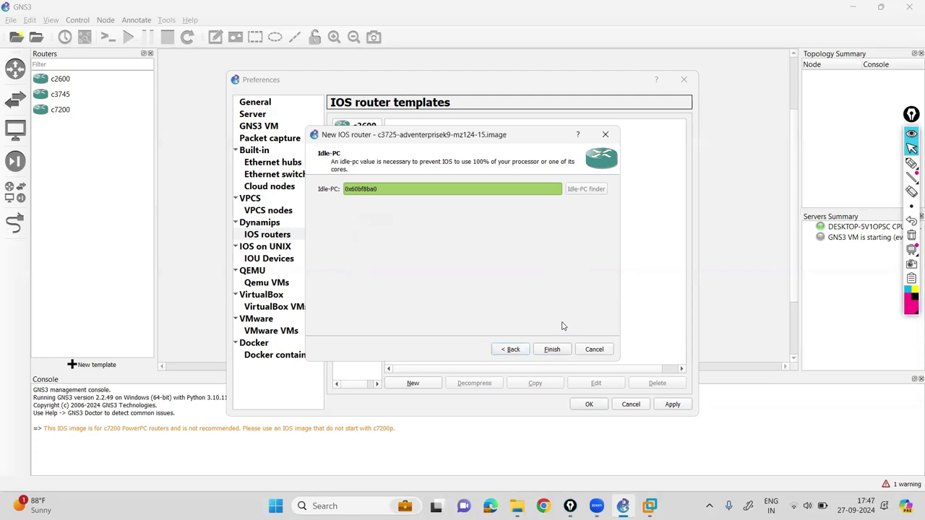
Step: Finish the c3725 template, apply and close Preferences, and select c3725 in Routers
{"action": "left_click", "coordinate": [552, 350]}
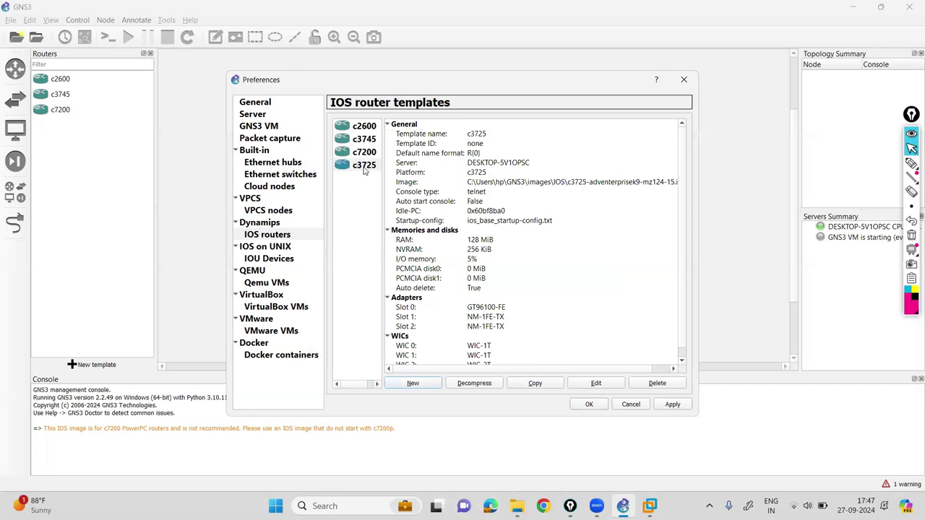
{"action": "left_click", "coordinate": [672, 406]}
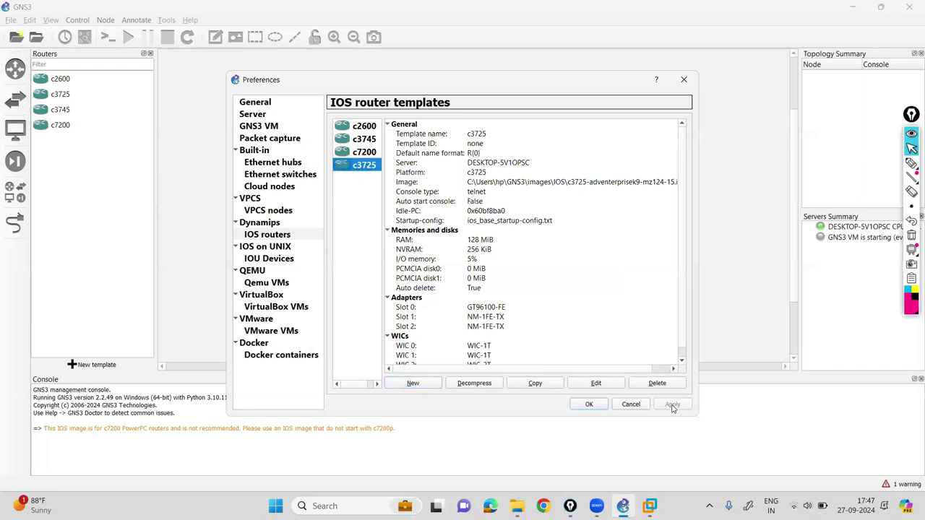
{"action": "left_click", "coordinate": [589, 405]}
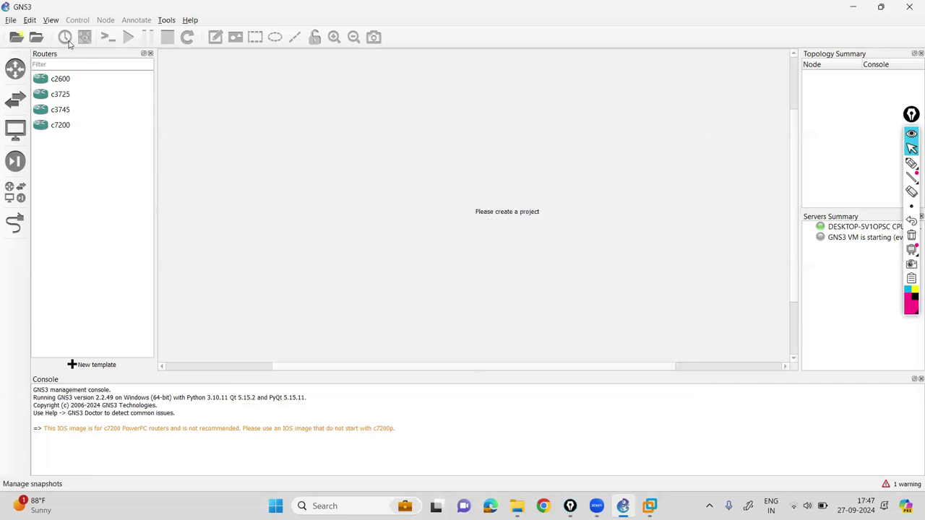
{"action": "left_click", "coordinate": [67, 97]}
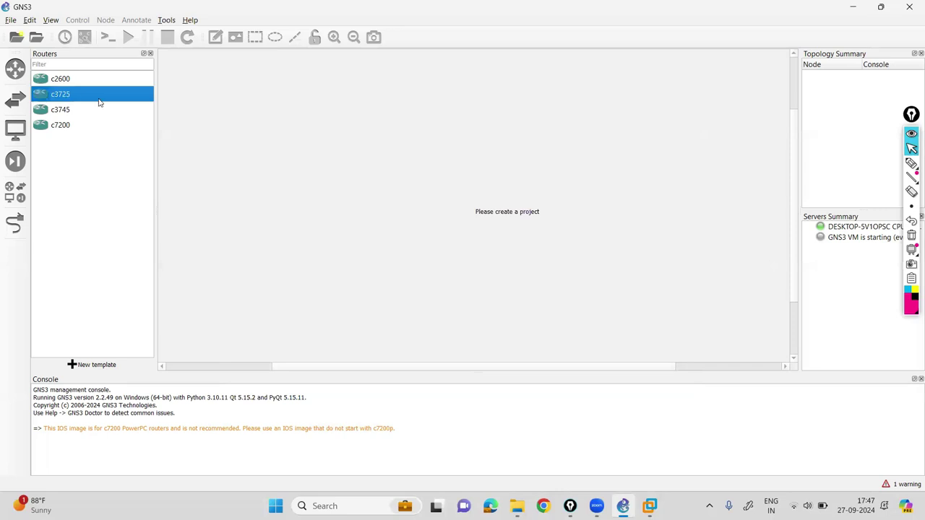